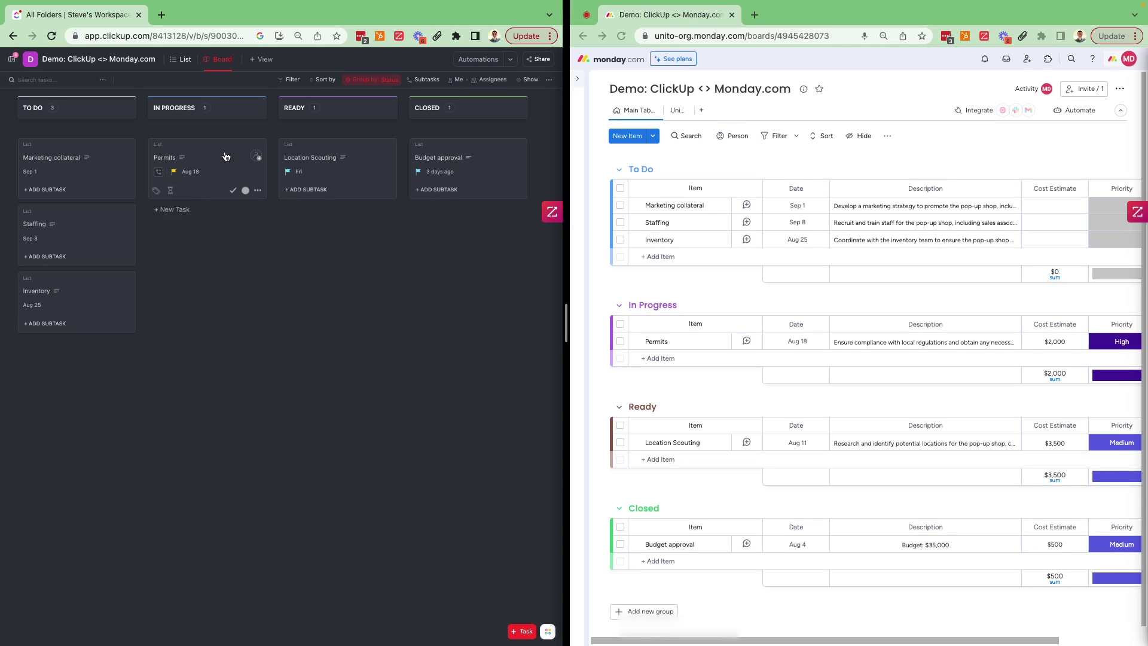
Give Location Scouting Urgent priority and a Wednesday due date, then return to the board.
click(341, 175)
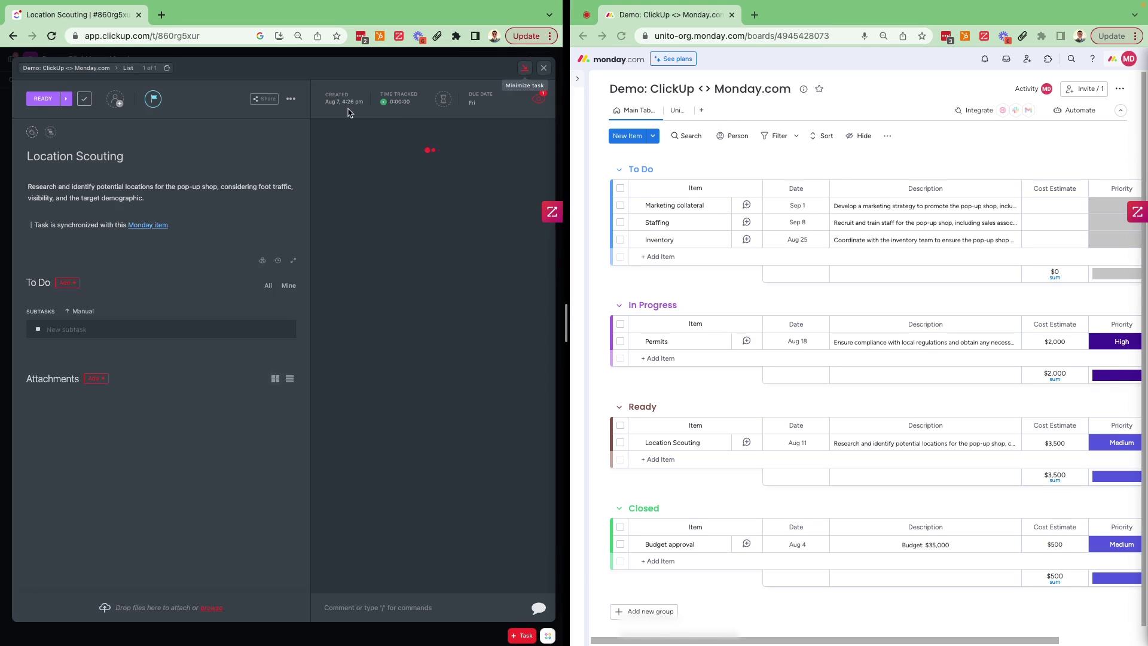
click(153, 102)
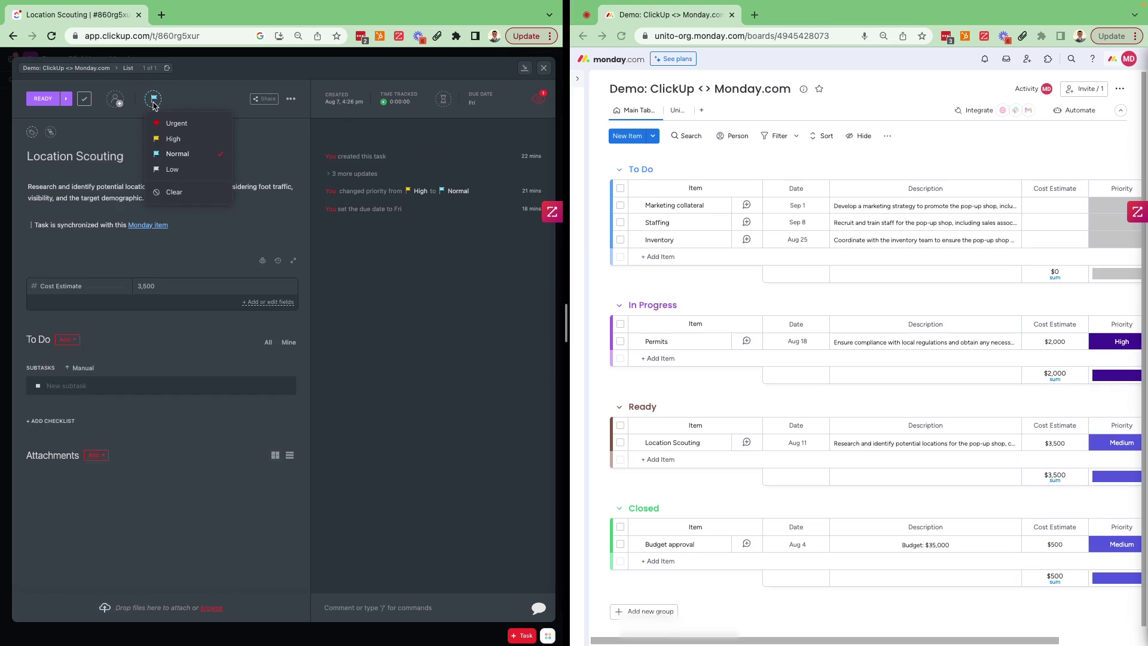
click(182, 127)
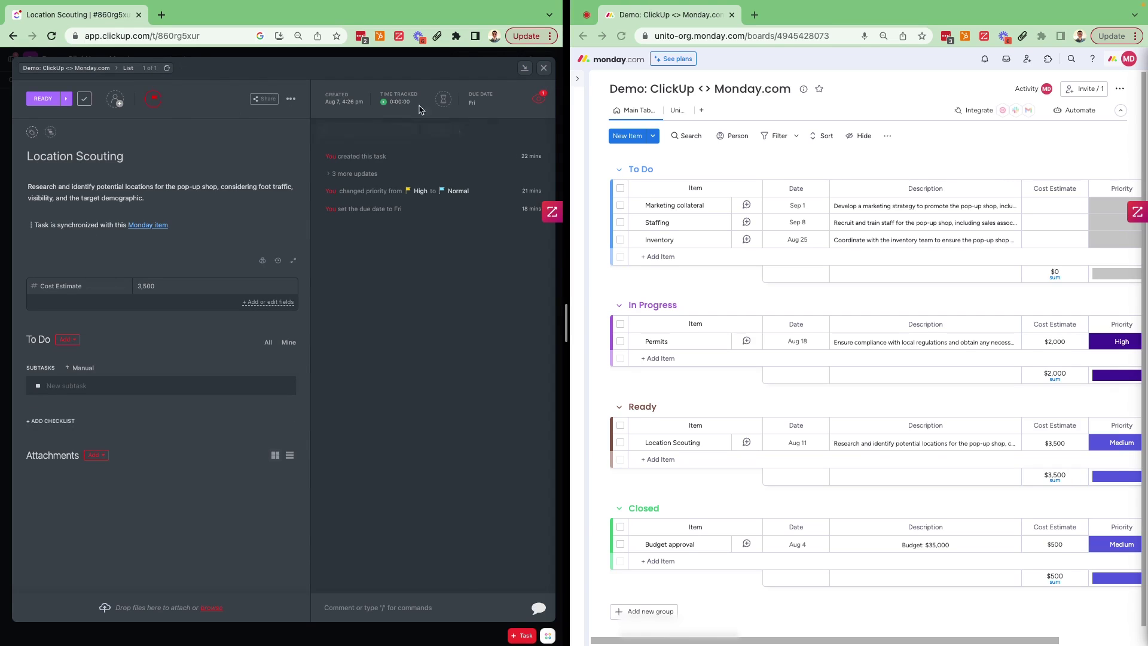
click(474, 105)
click(487, 194)
click(542, 275)
click(542, 68)
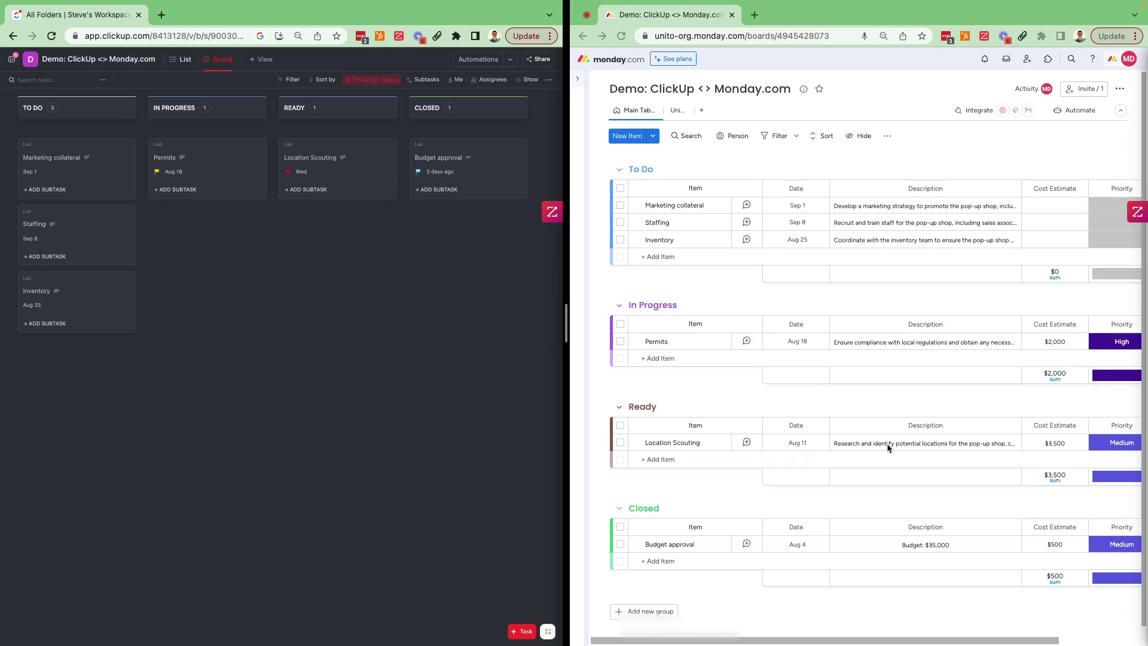
scroll(987, 437, down, 1)
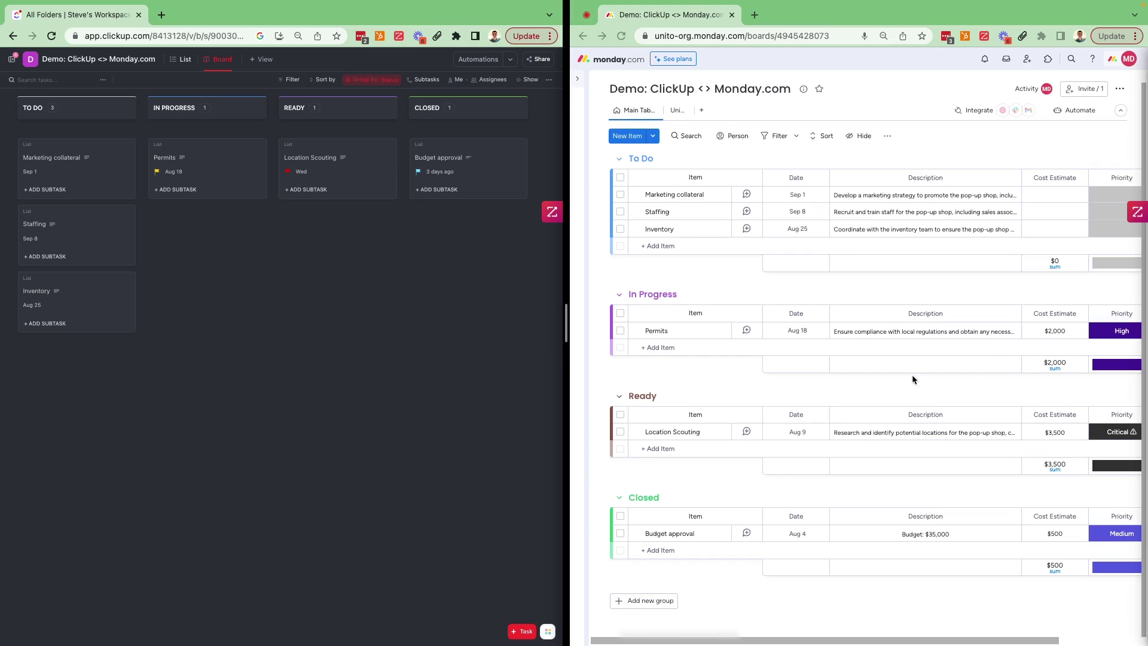
Set the Permits item's date to Aug 11 and its cost estimate to $4,000.
click(796, 330)
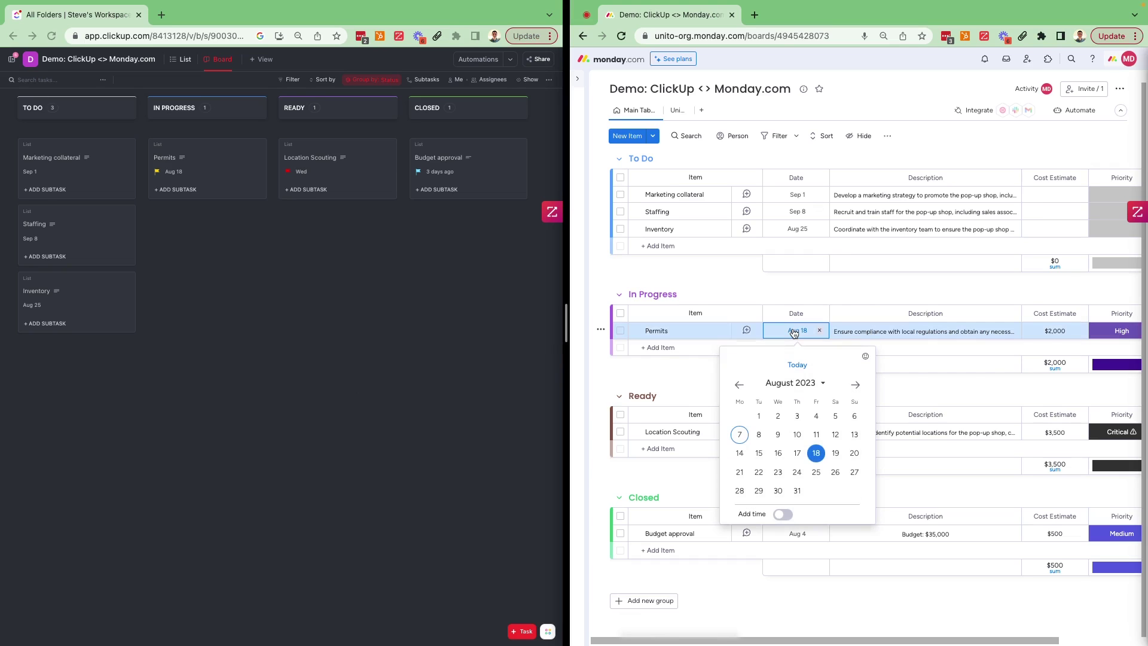
click(816, 434)
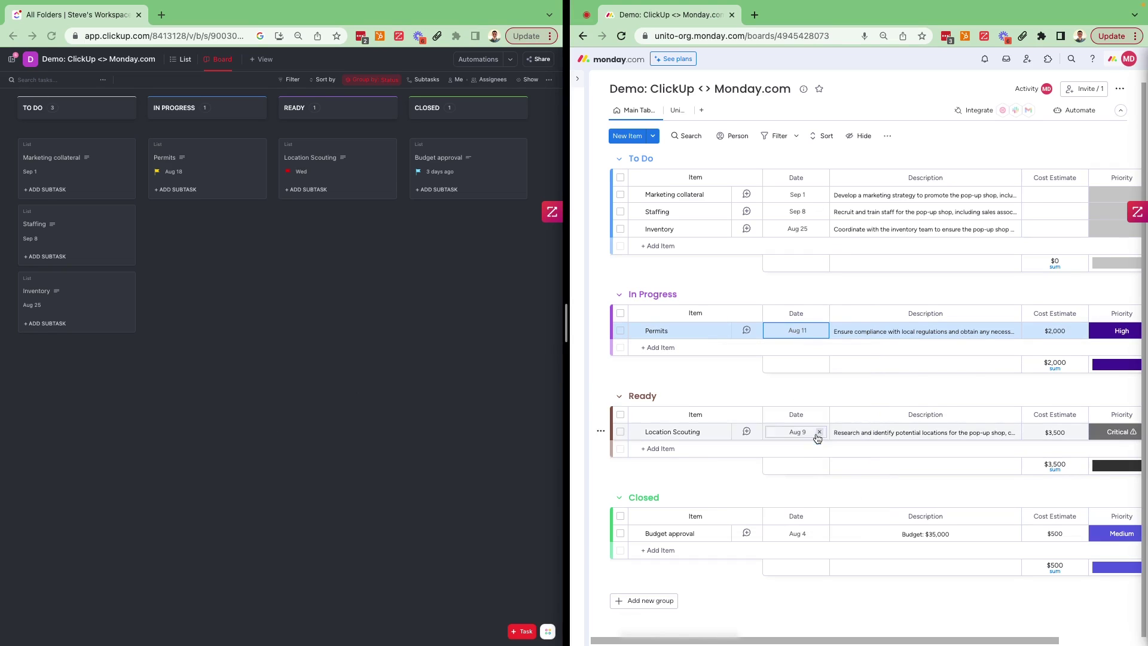
click(1117, 334)
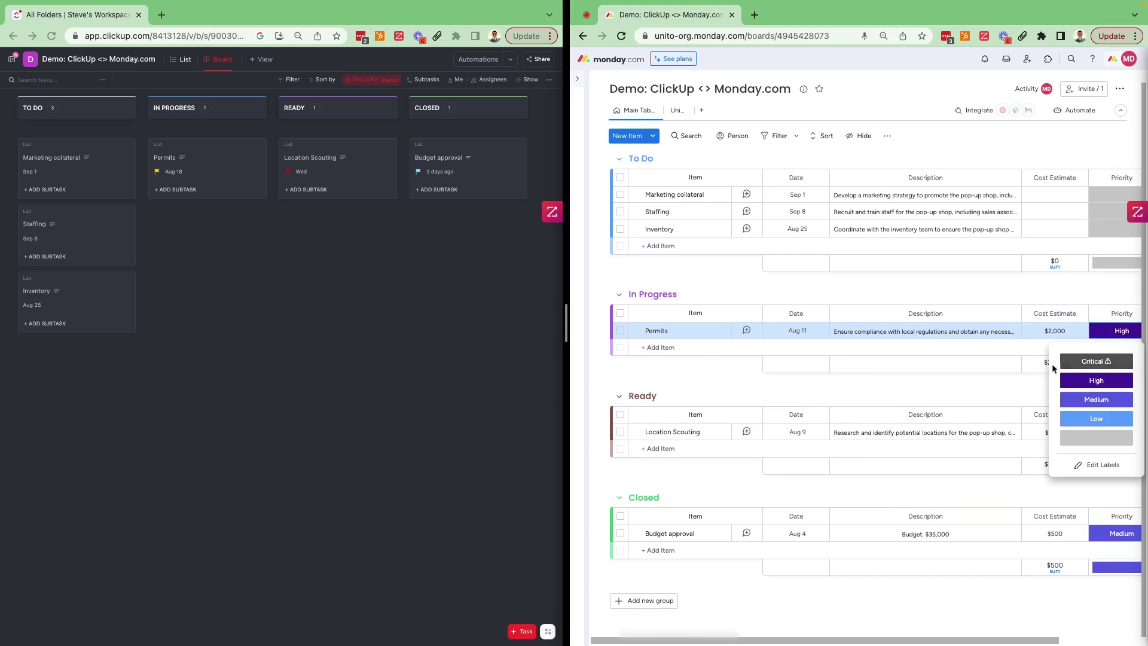
click(1055, 330)
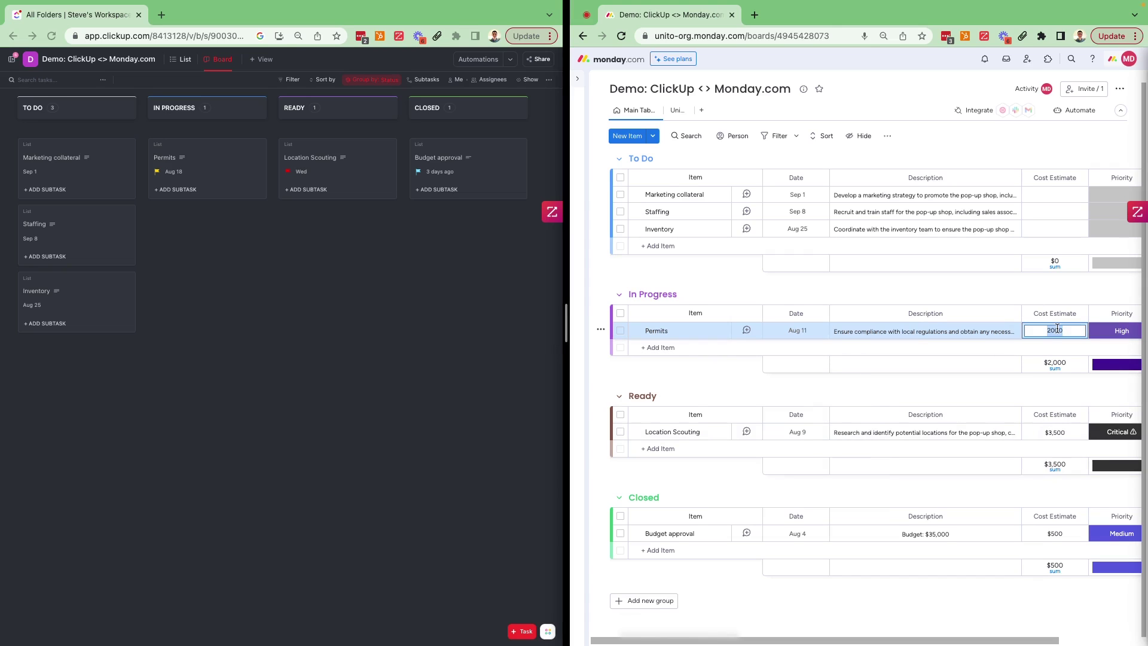
text(4)
key(Return)
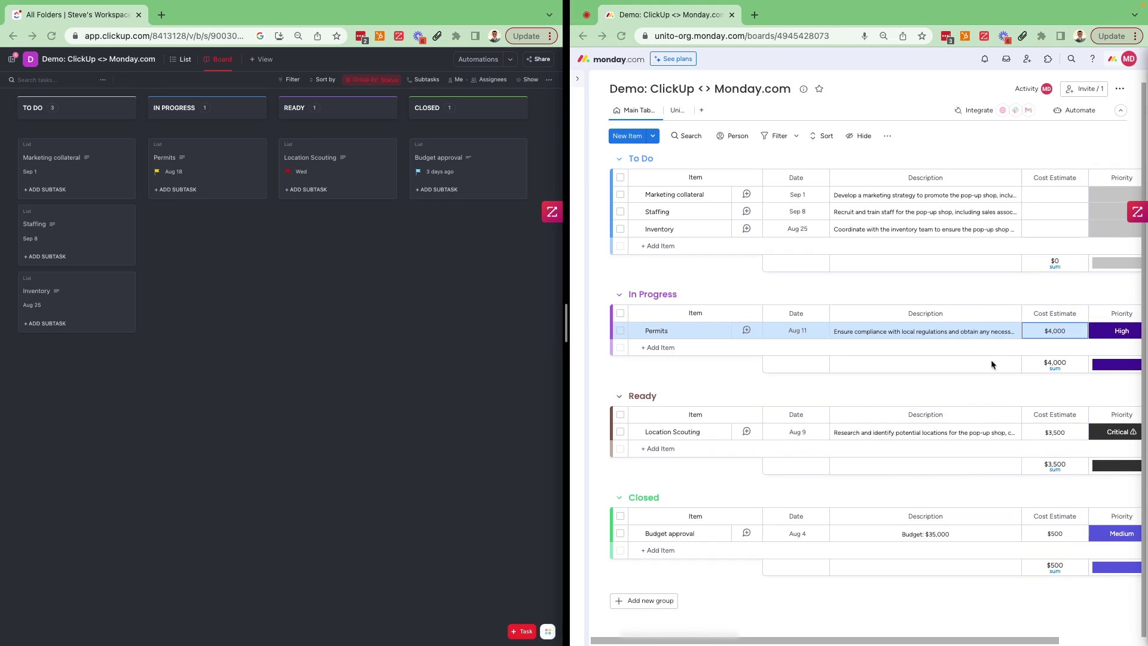
click(208, 157)
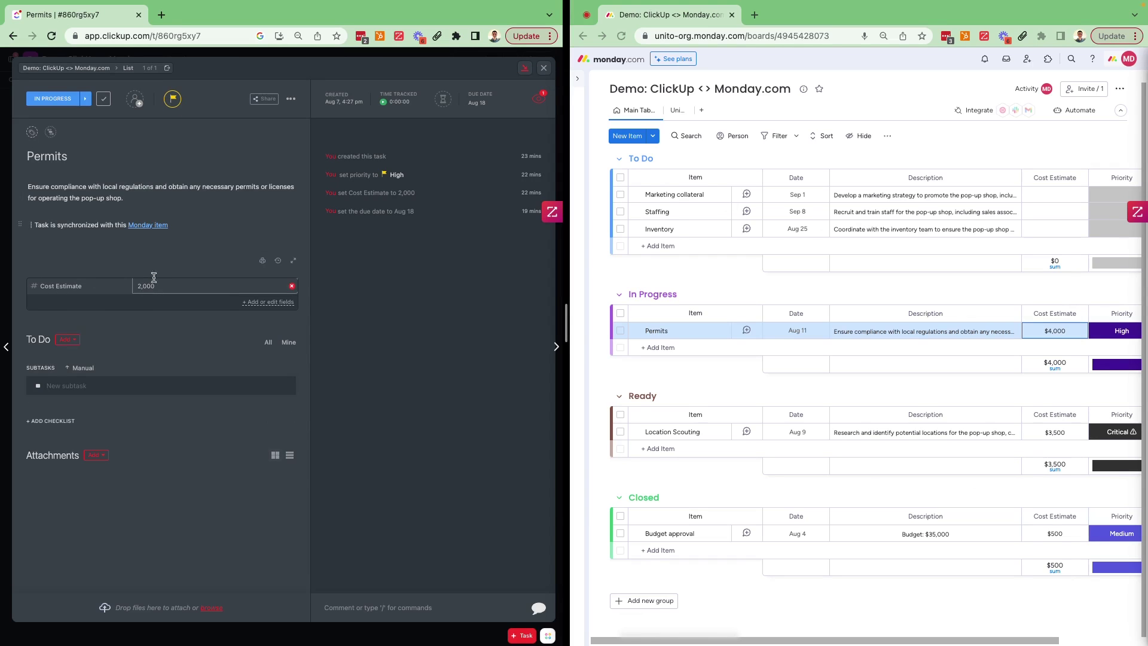
Close the Permits task details to get back to the ClickUp board.
click(542, 68)
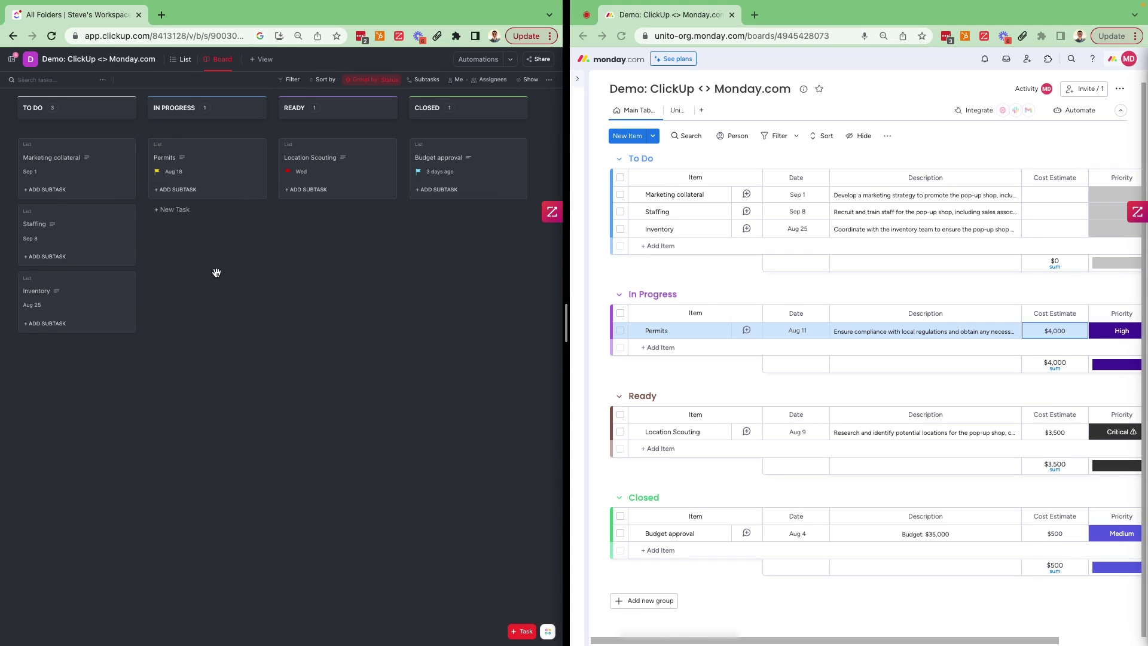
Drag the Marketing collateral card from To Do into the In Progress column.
mouse_move(77, 169)
drag(42, 150, 190, 226)
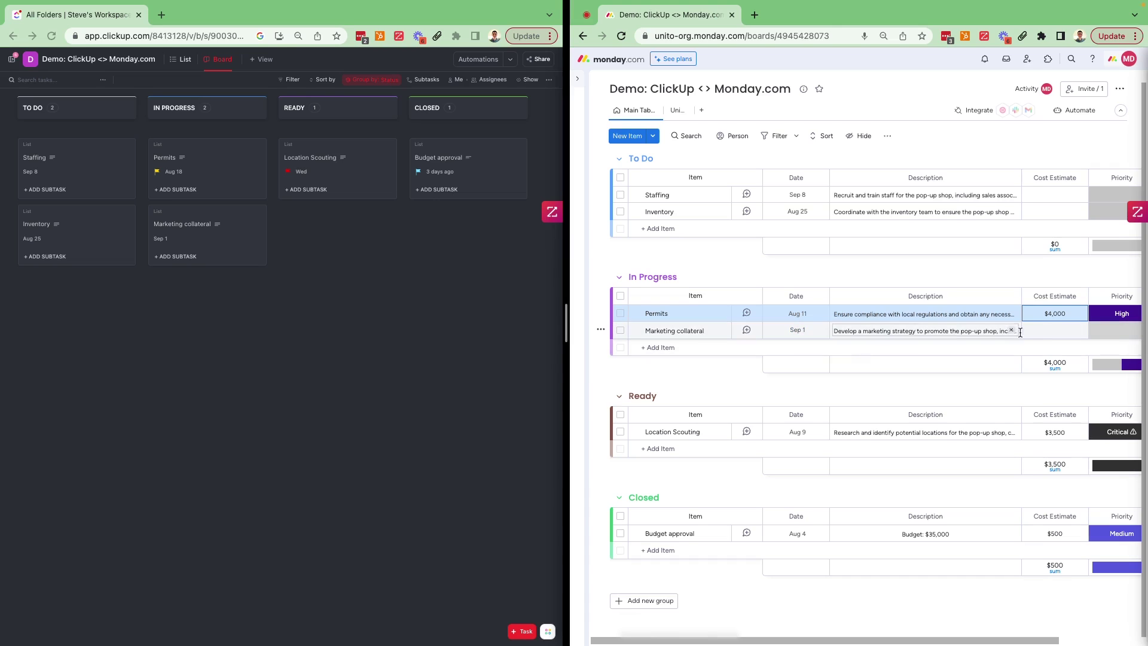
Set Marketing collateral to Medium priority with a $1,950 cost estimate.
click(1112, 332)
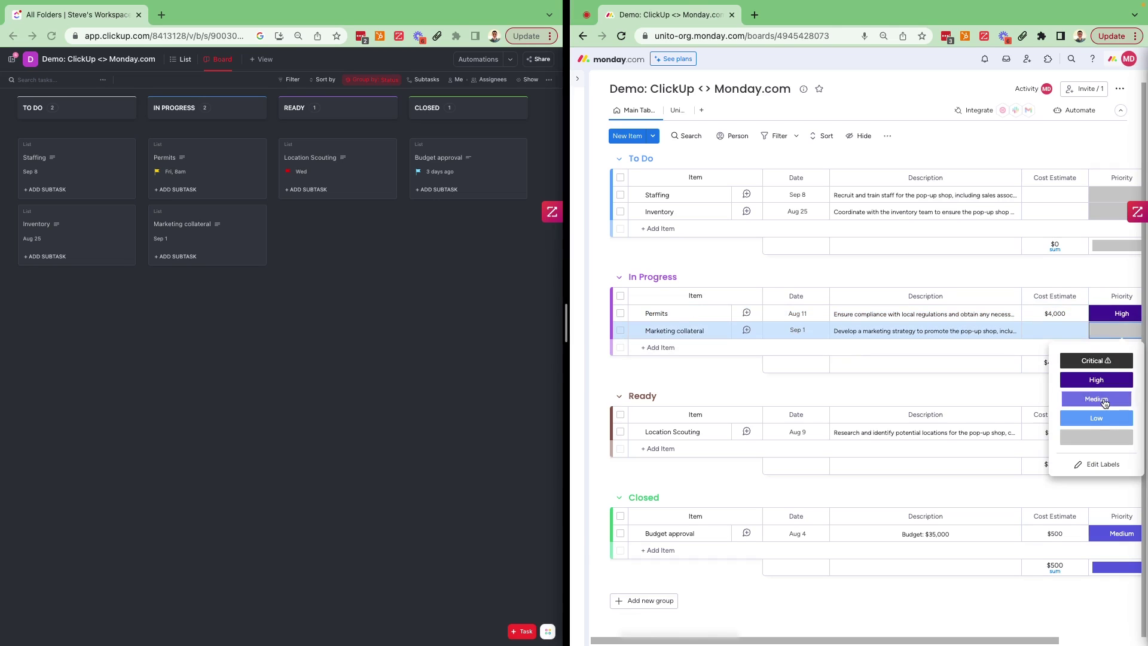
click(1096, 399)
click(1056, 330)
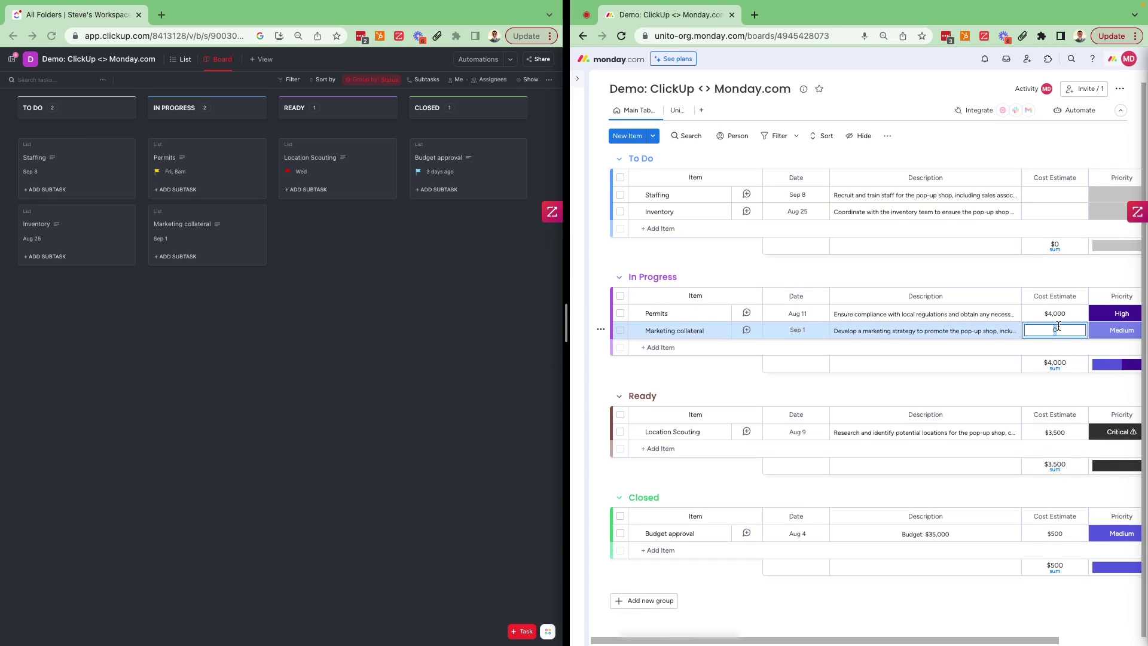
text(1950)
key(Return)
text($1,)
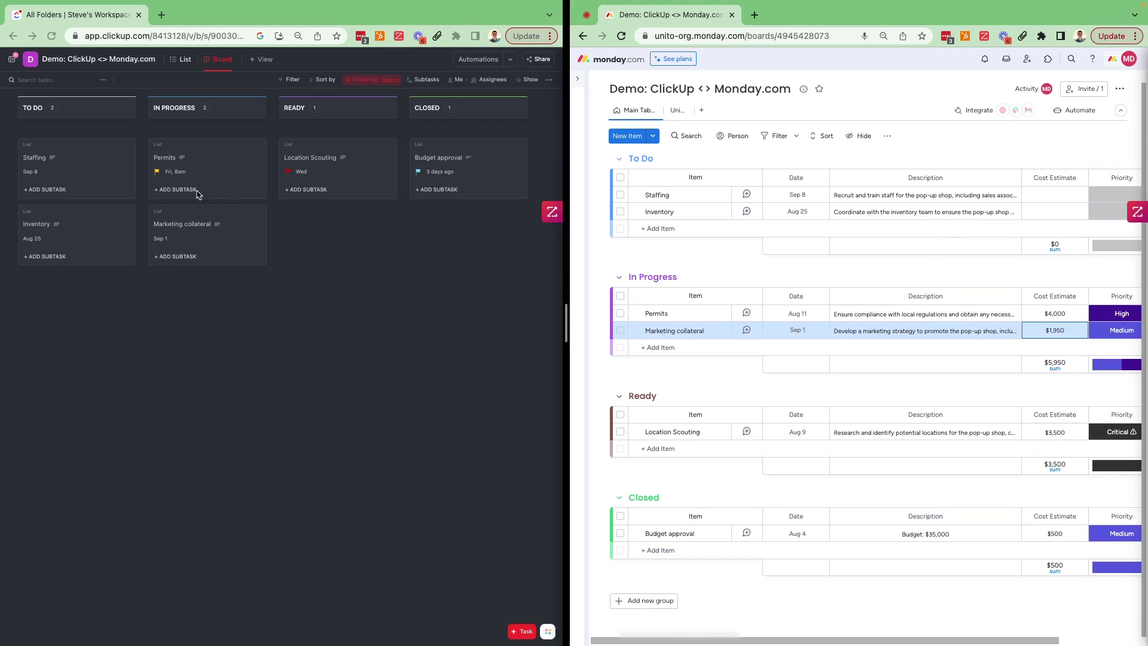
click(186, 170)
mouse_move(207, 166)
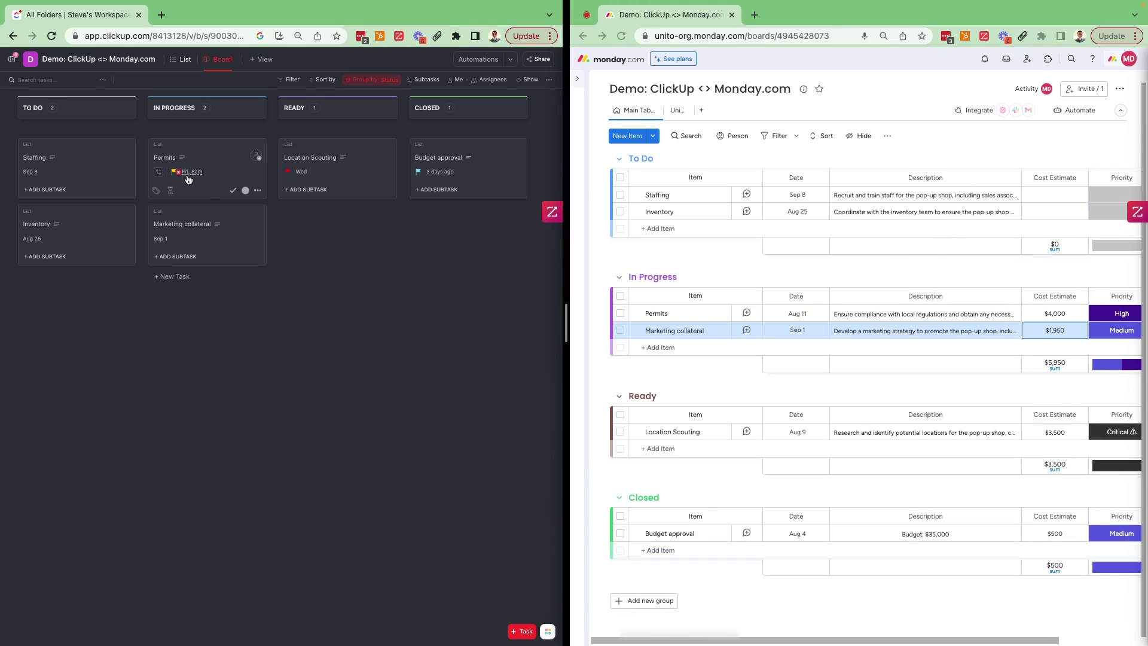
click(223, 162)
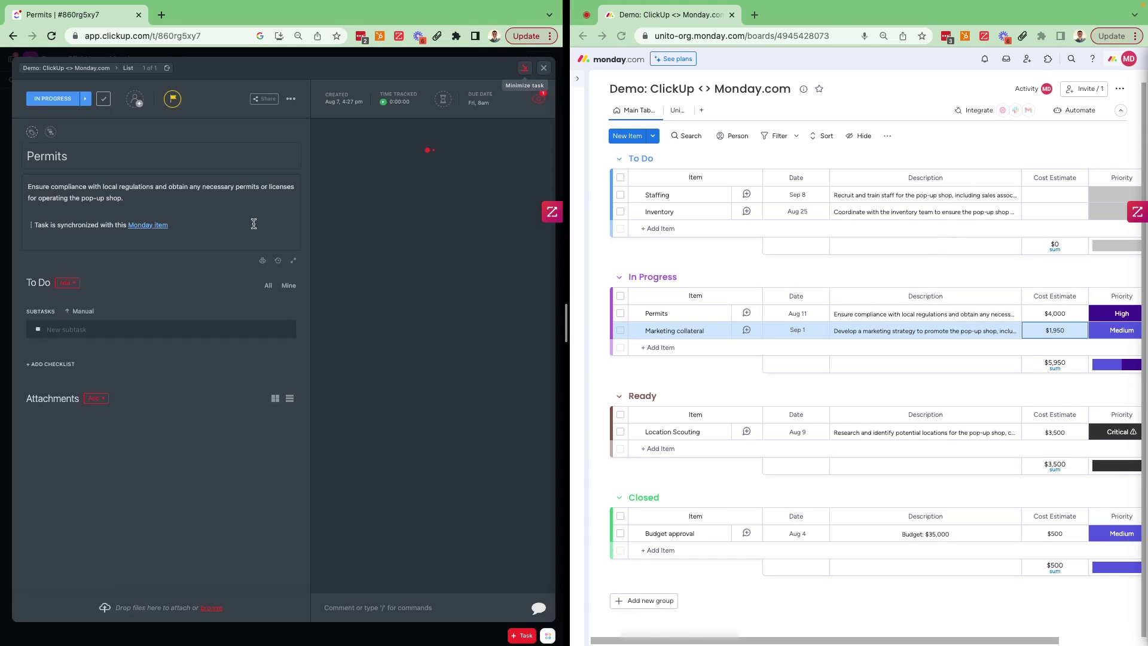
click(476, 102)
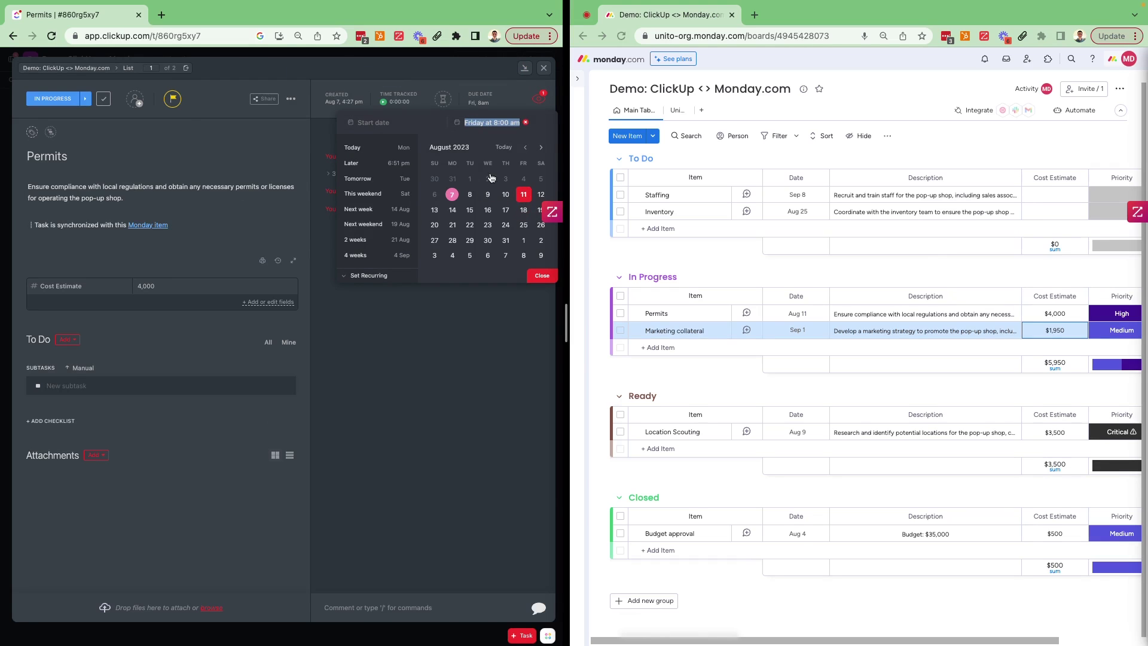
click(174, 101)
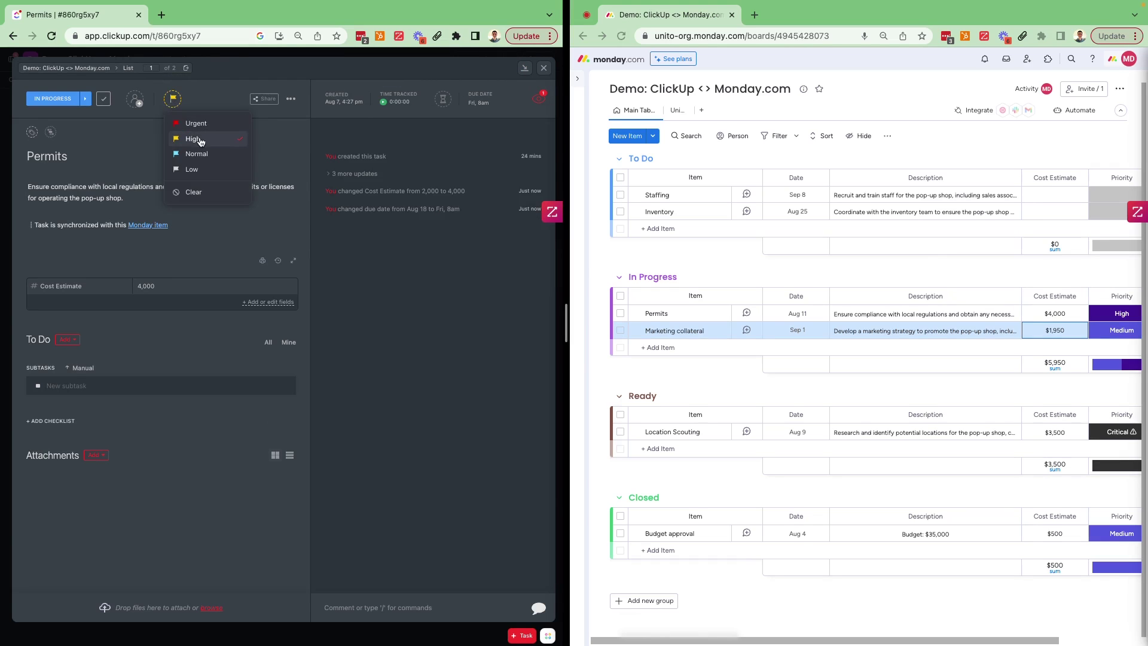
click(545, 72)
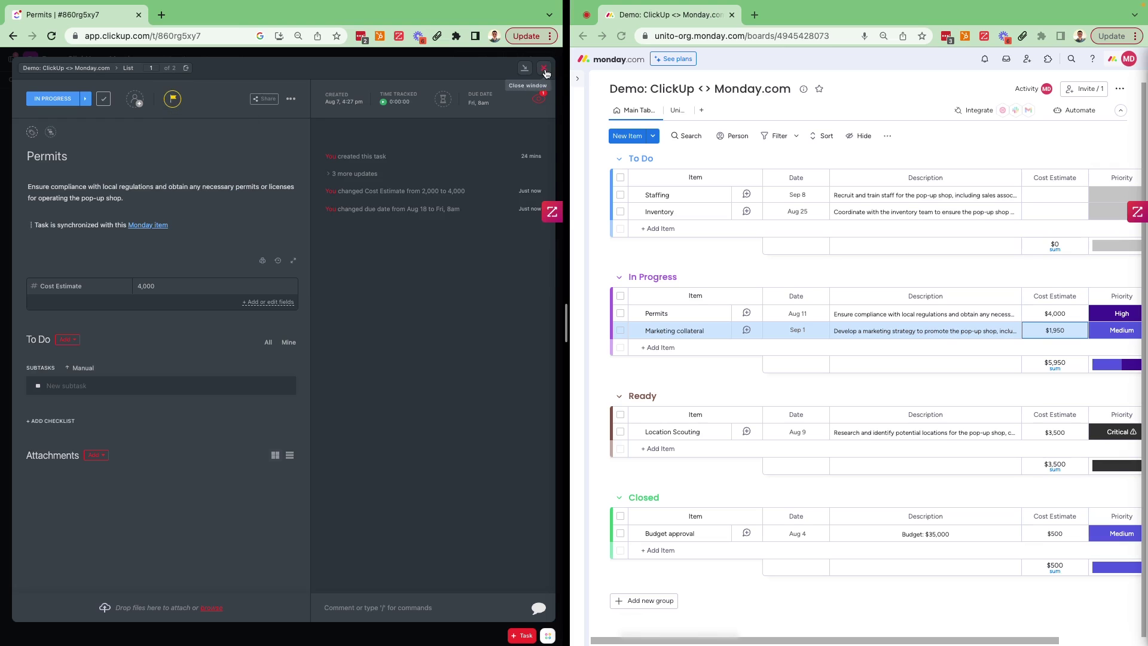
click(545, 72)
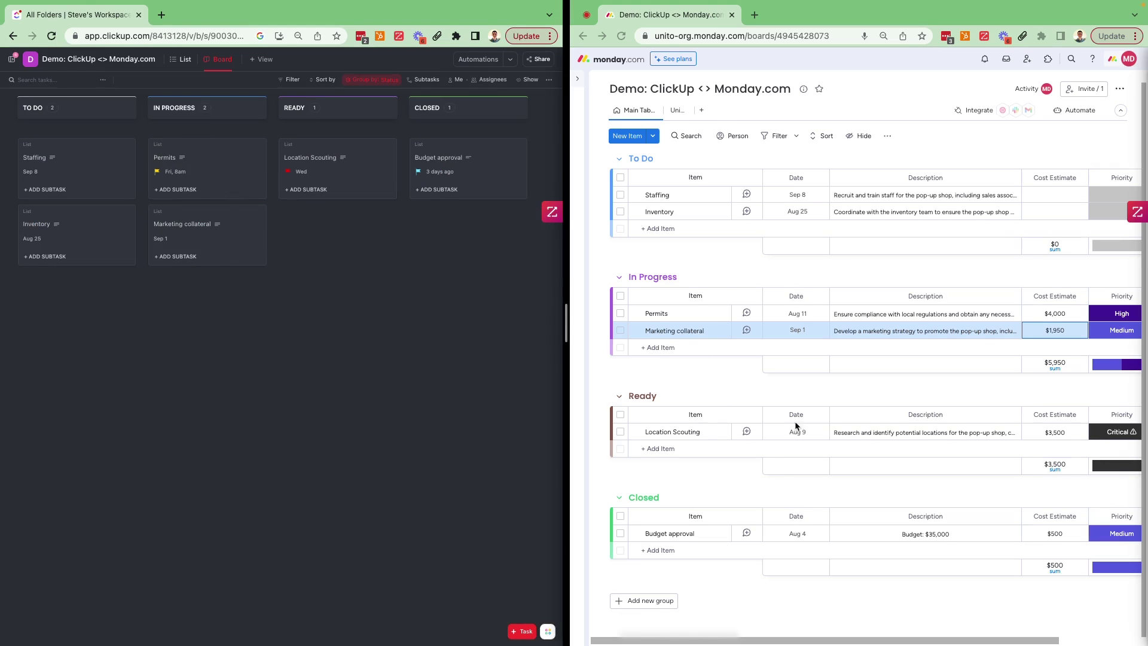
Create a new To Do task named Banner.
mouse_move(338, 215)
click(39, 277)
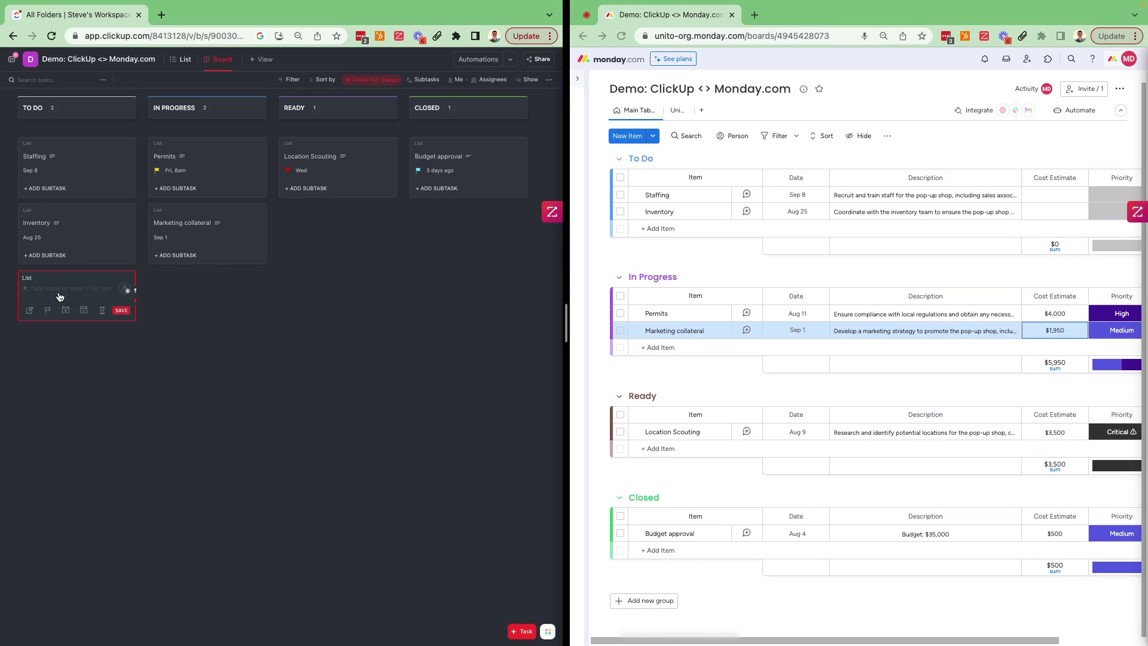
text(Get)
key(Return)
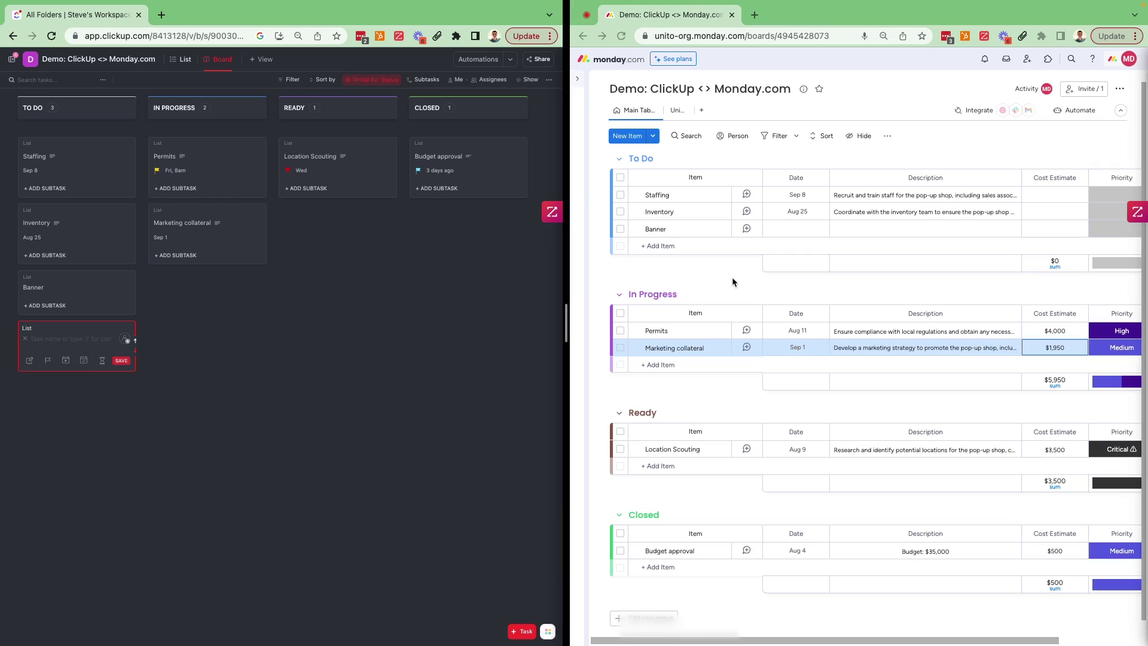
click(205, 221)
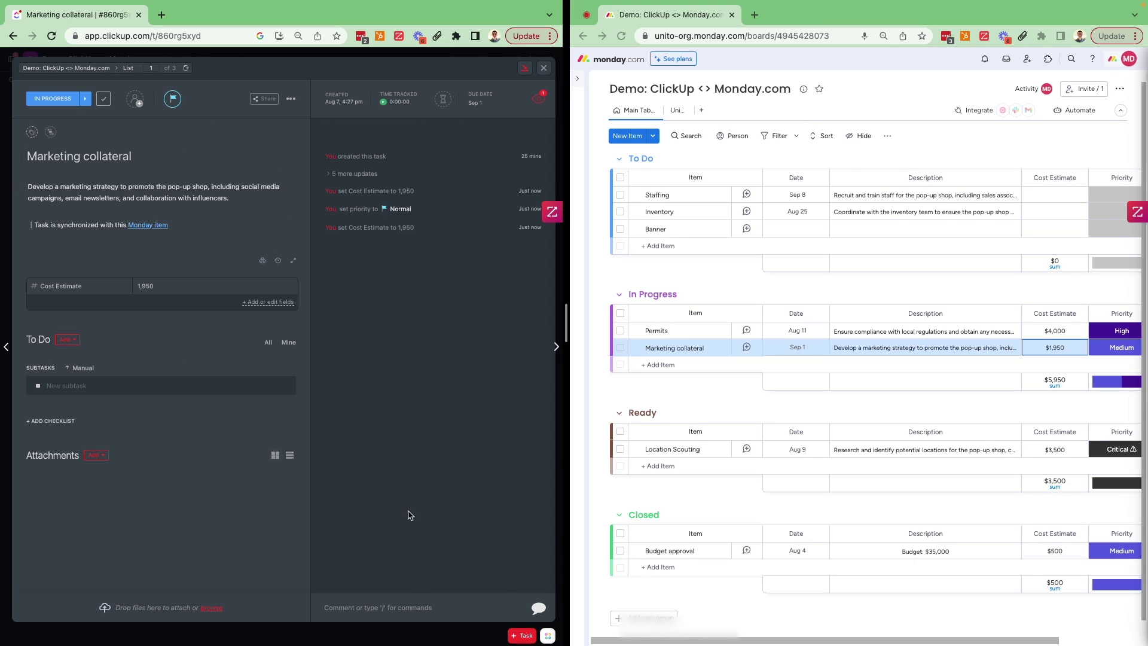
key(Escape)
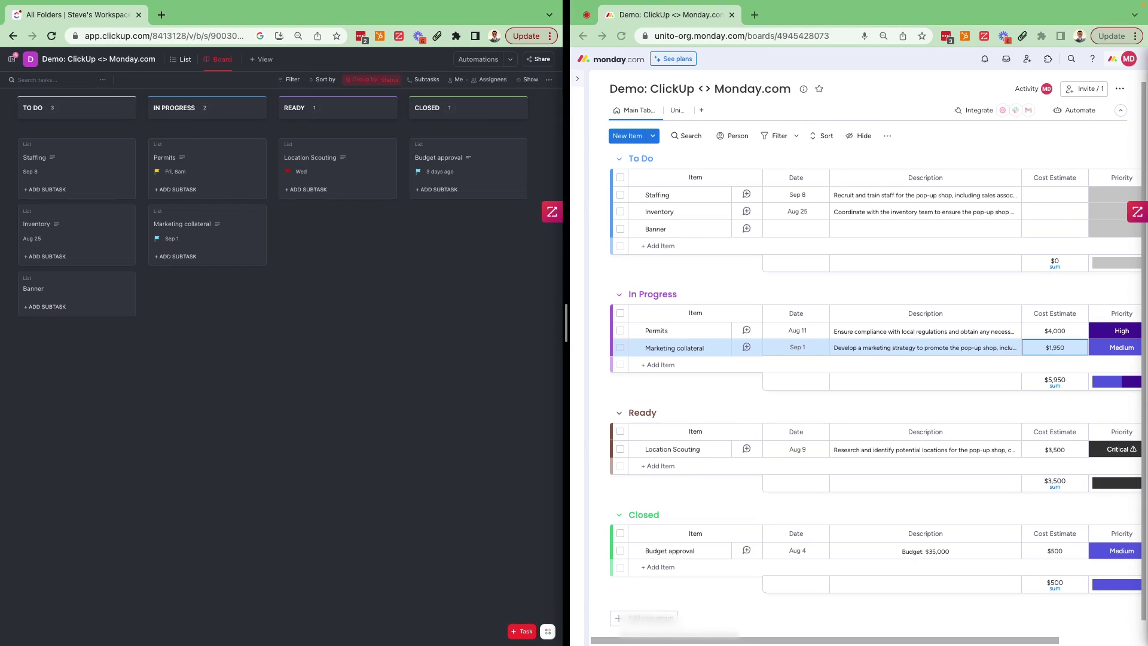